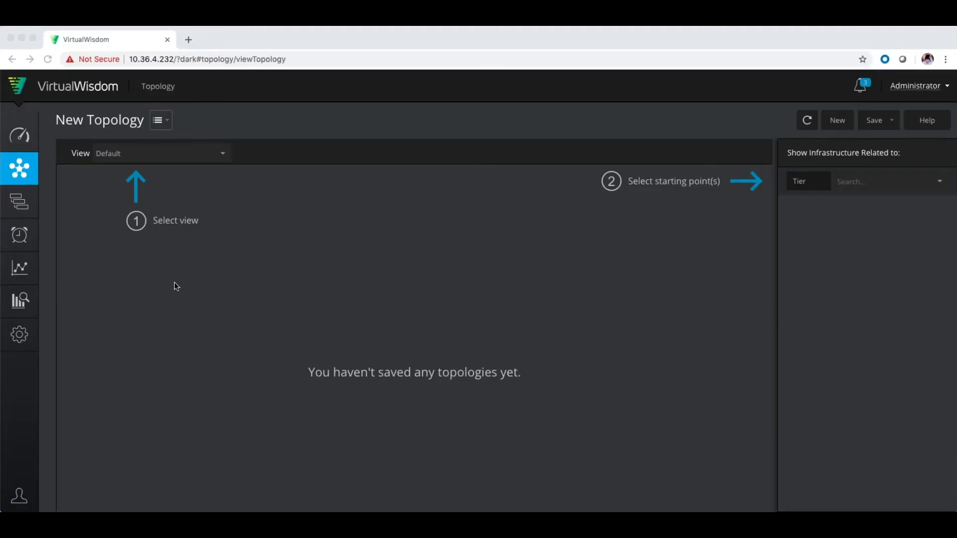
# From the Analytics overview, start a new Balance Finder analytic.
pyautogui.click(32, 302)
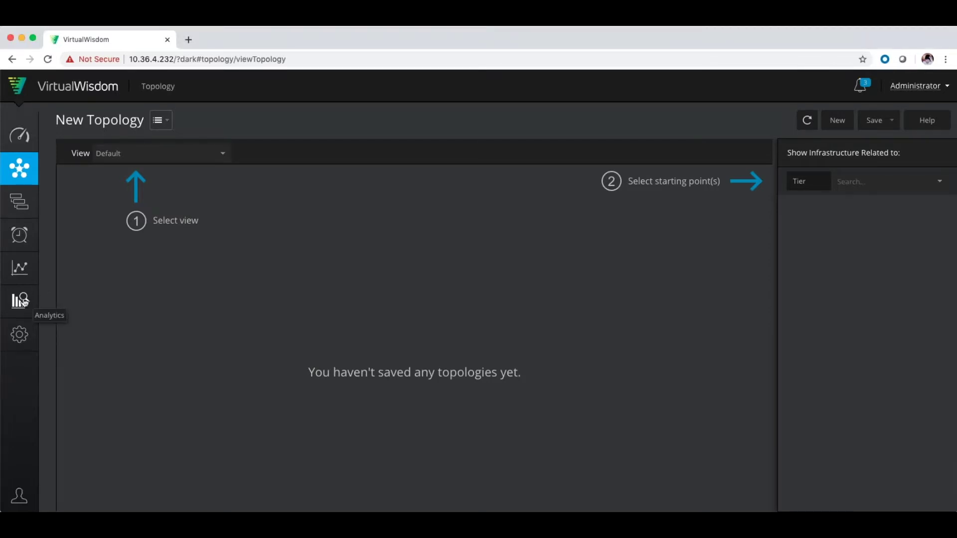
pyautogui.click(24, 301)
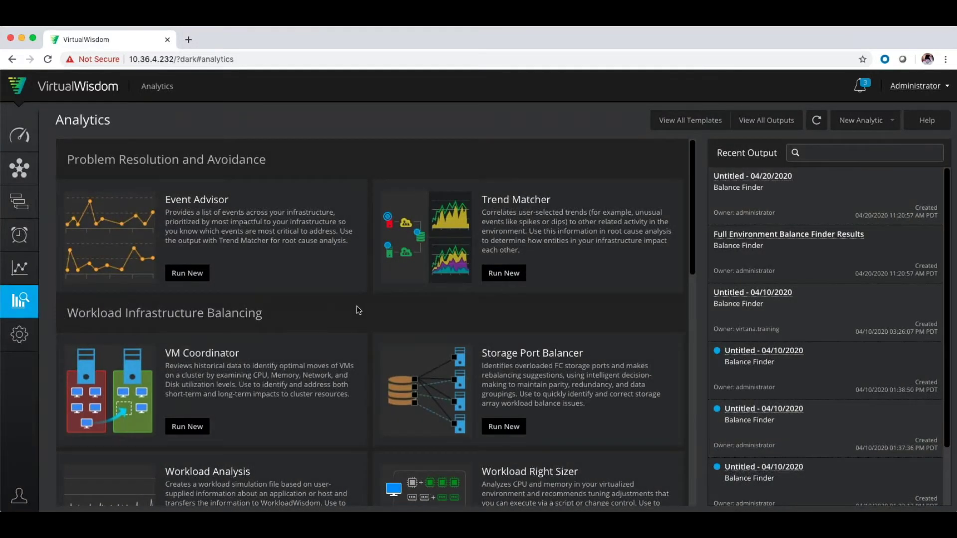
pyautogui.scroll(-10, 358, 310)
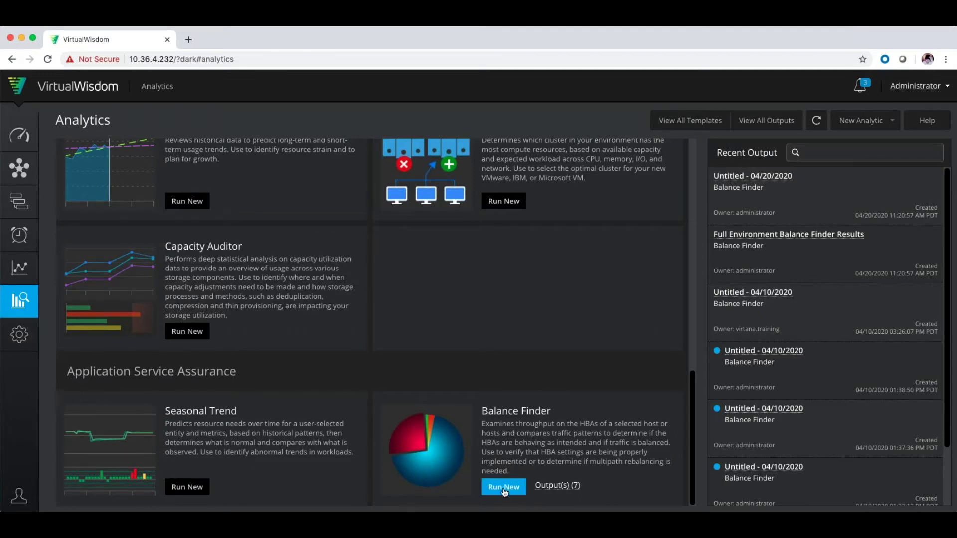
pyautogui.click(889, 123)
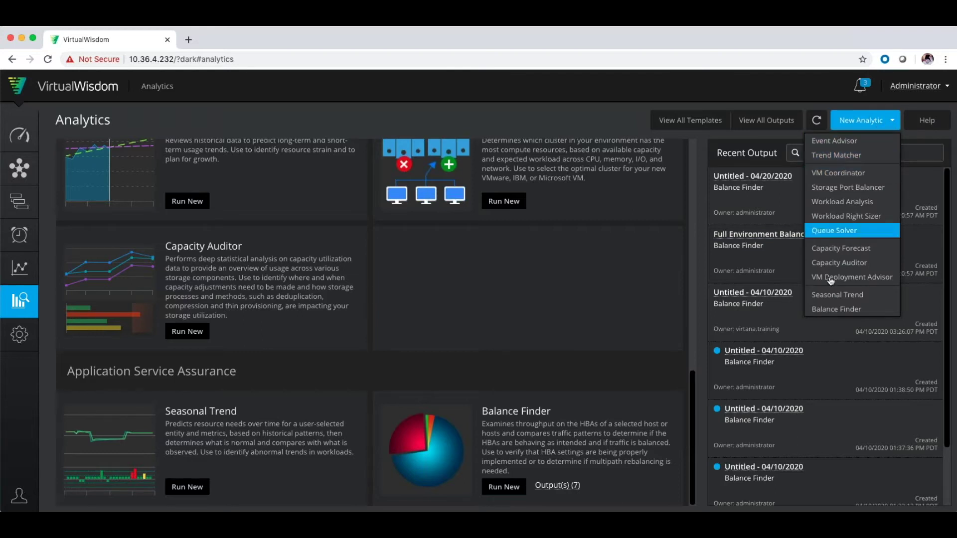
pyautogui.click(494, 486)
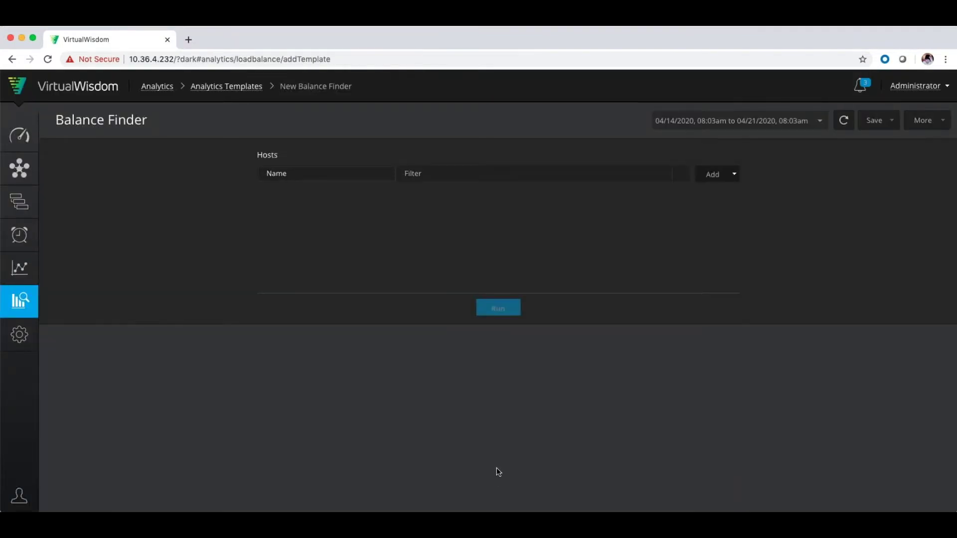
# Browse the Hosts (Filtered) entity types down to Compute > Hosts > Host, then cancel the dialog.
pyautogui.click(728, 182)
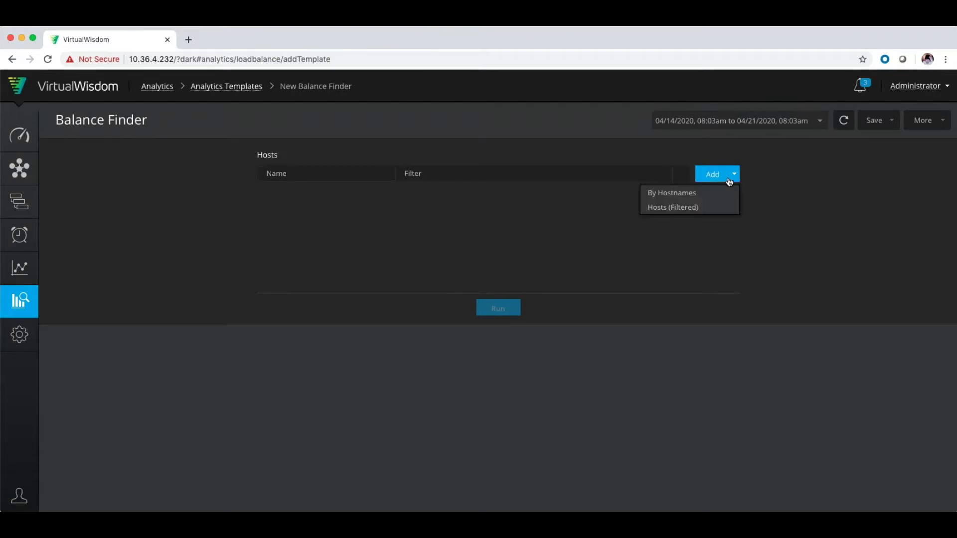
pyautogui.click(677, 209)
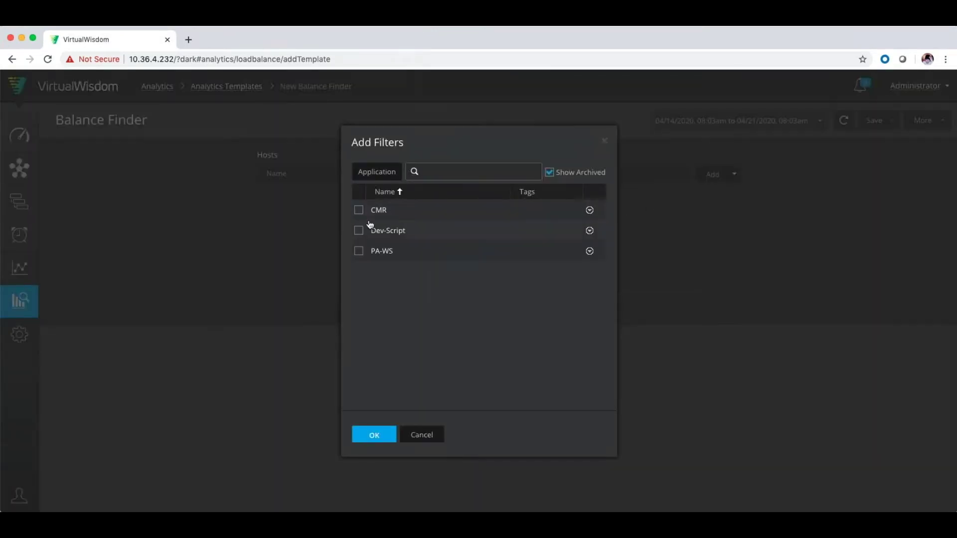
pyautogui.click(380, 174)
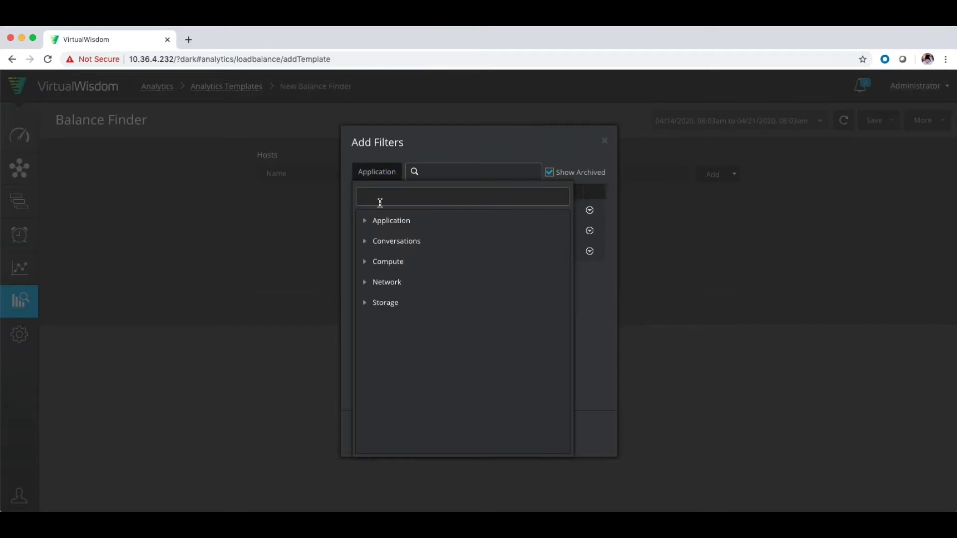
pyautogui.click(364, 263)
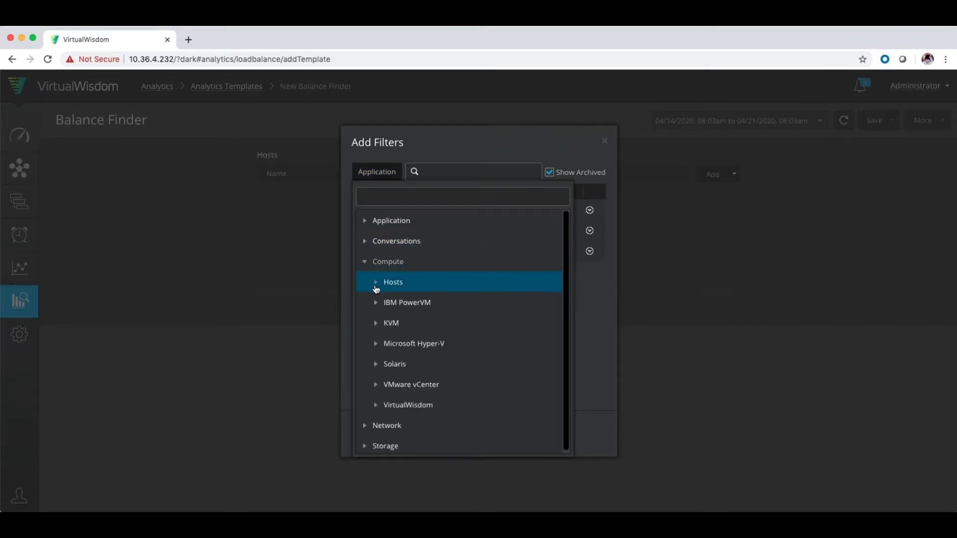
pyautogui.click(376, 283)
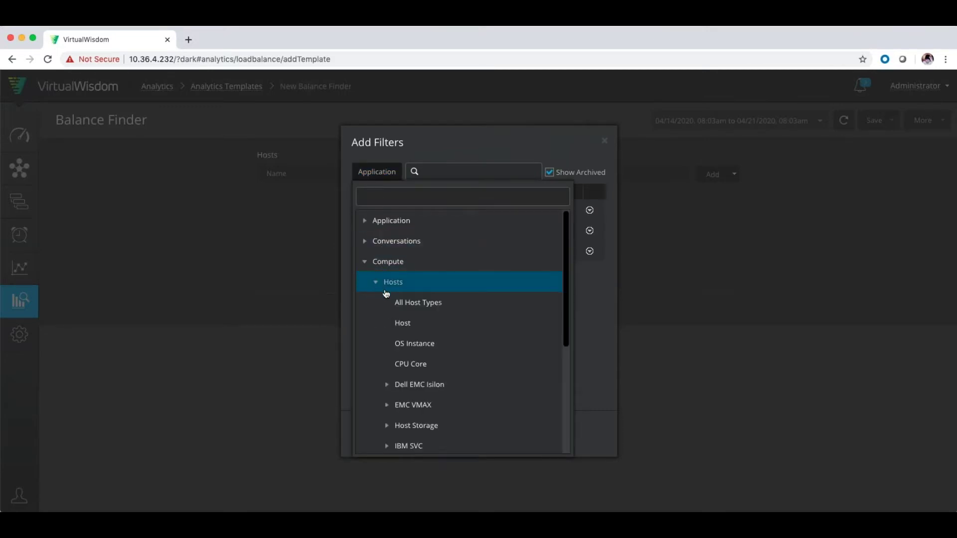
pyautogui.click(405, 324)
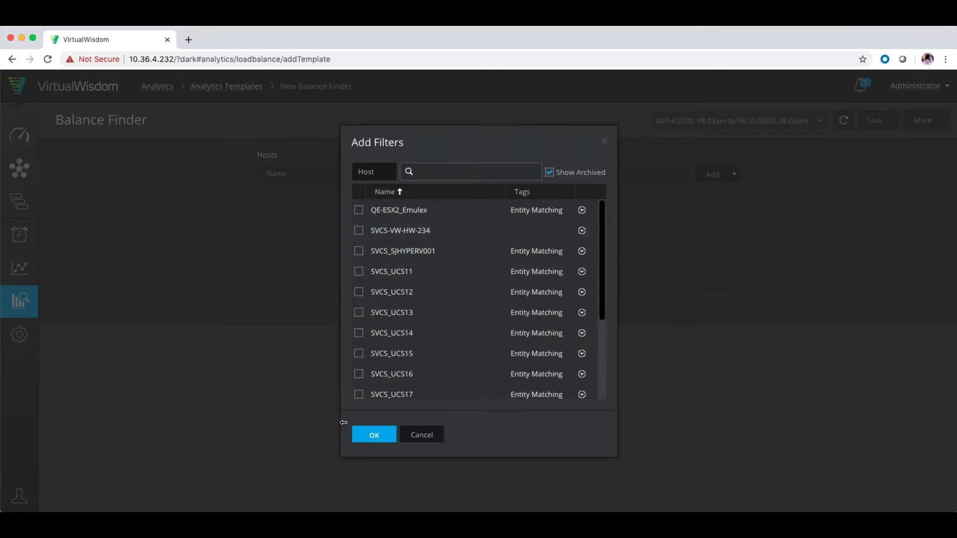
pyautogui.click(422, 434)
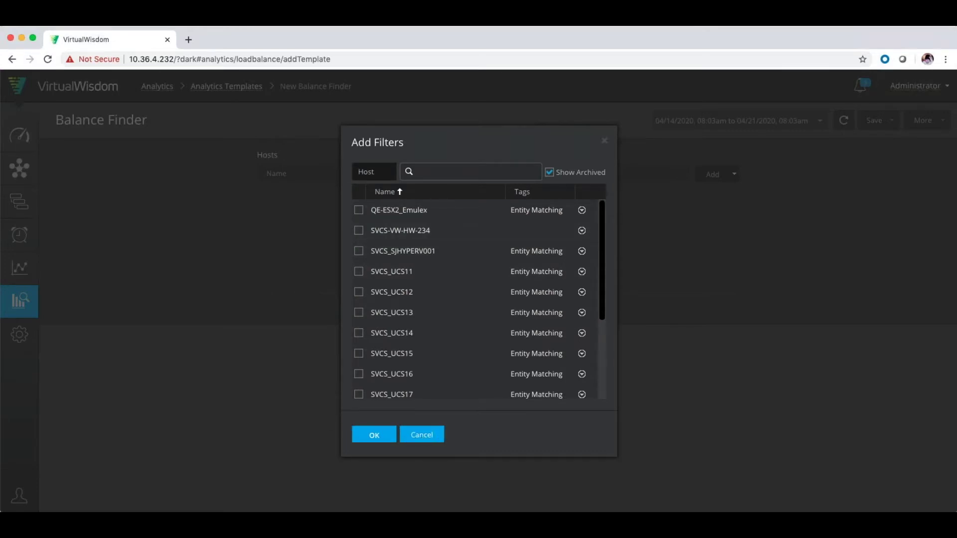
# Add a Host filter entry to the Balance Finder's Hosts list via Hosts (Filtered).
pyautogui.click(723, 177)
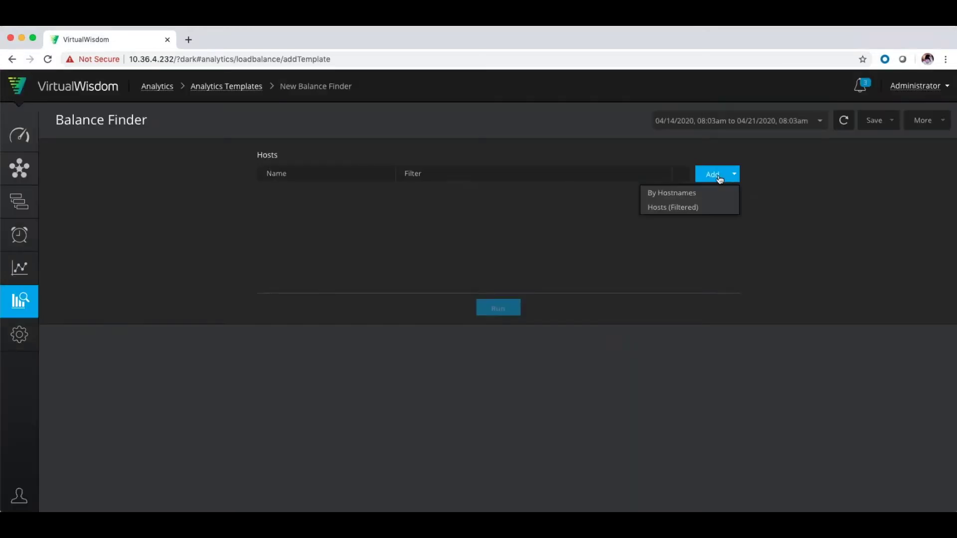
pyautogui.click(673, 207)
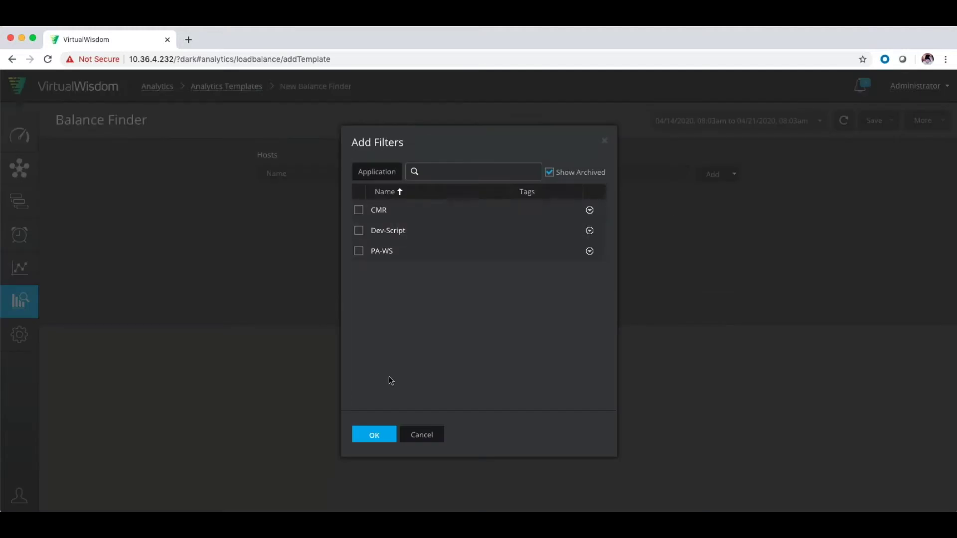
pyautogui.click(373, 435)
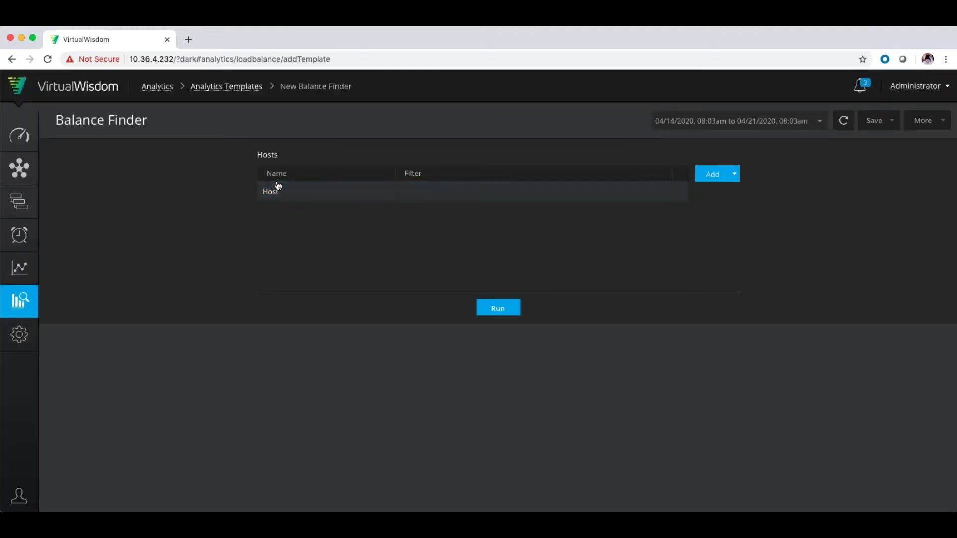
# Set the analysis time range to Last 30 Days (03/22/2020–04/21/2020).
pyautogui.click(287, 199)
pyautogui.click(821, 122)
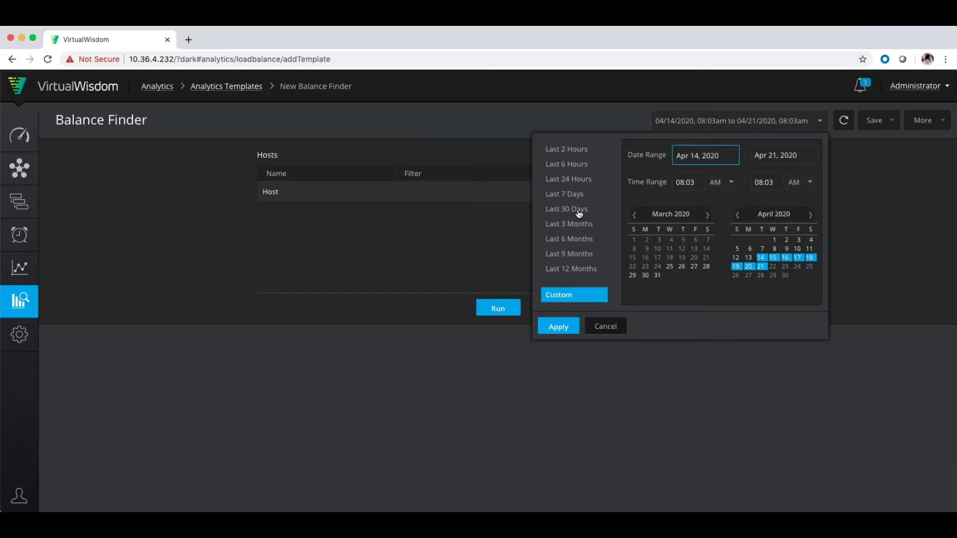
pyautogui.click(578, 214)
pyautogui.click(568, 328)
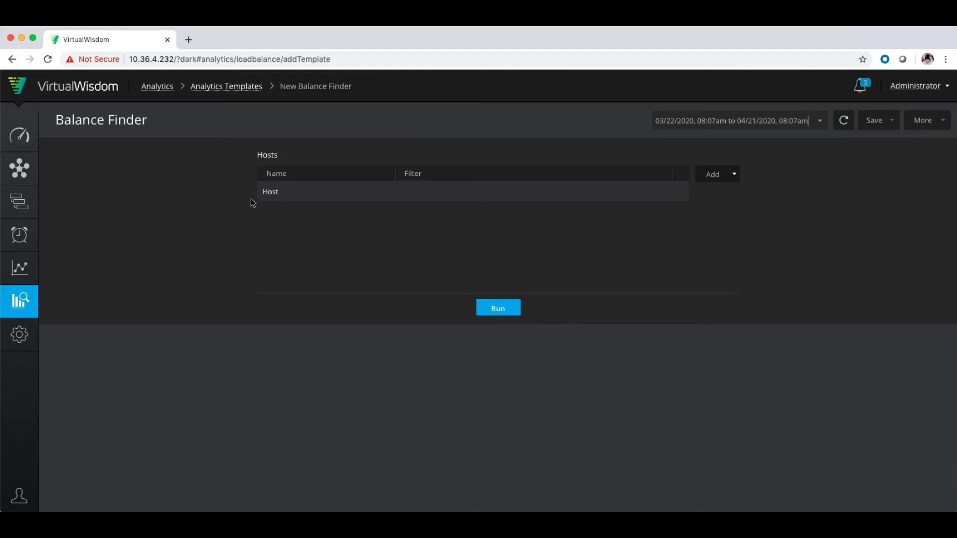
pyautogui.click(269, 200)
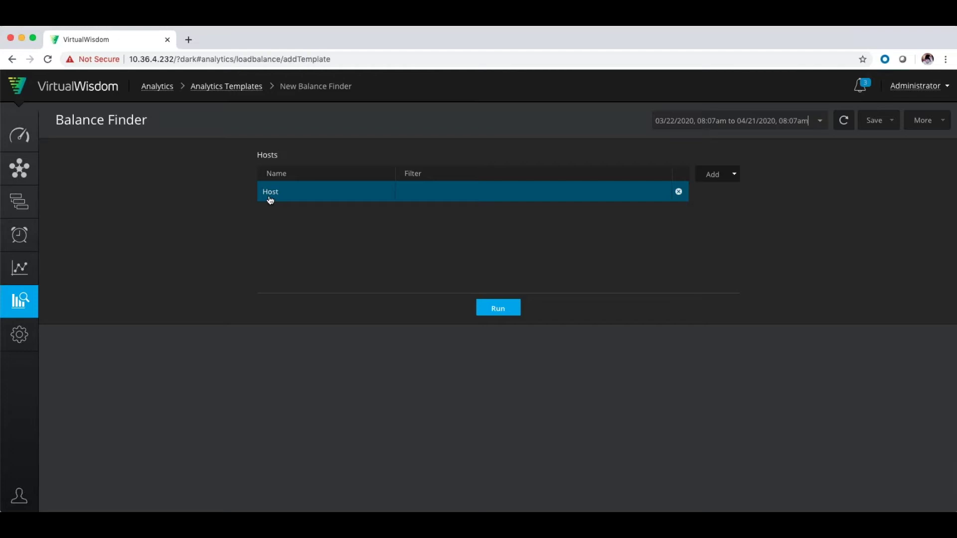
# Run the Balance Finder job and return to Analytics without saving changes.
pyautogui.click(495, 310)
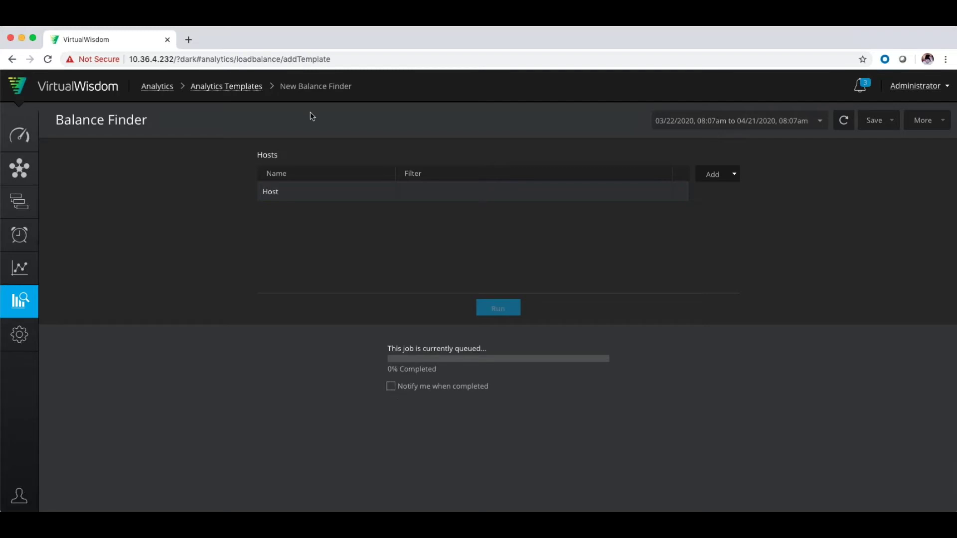
pyautogui.click(163, 88)
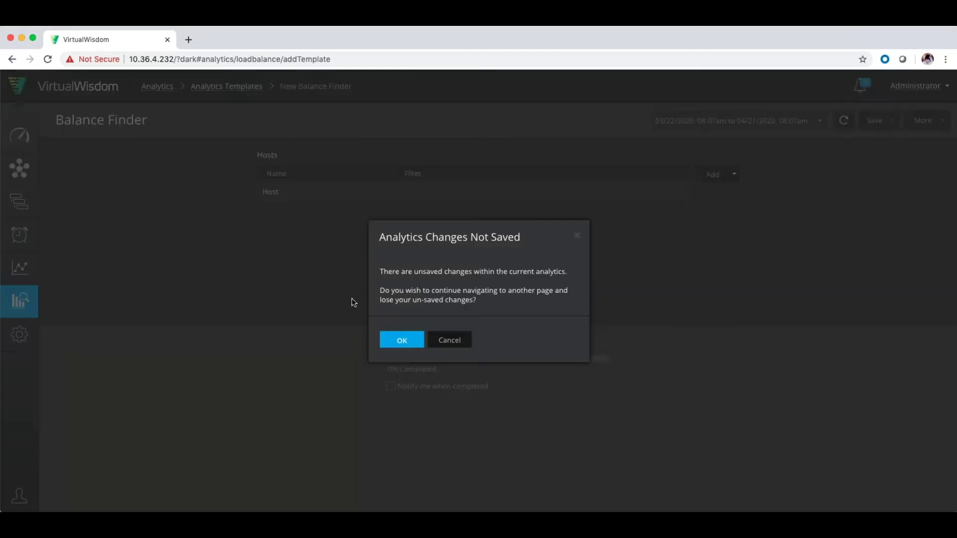
pyautogui.click(402, 340)
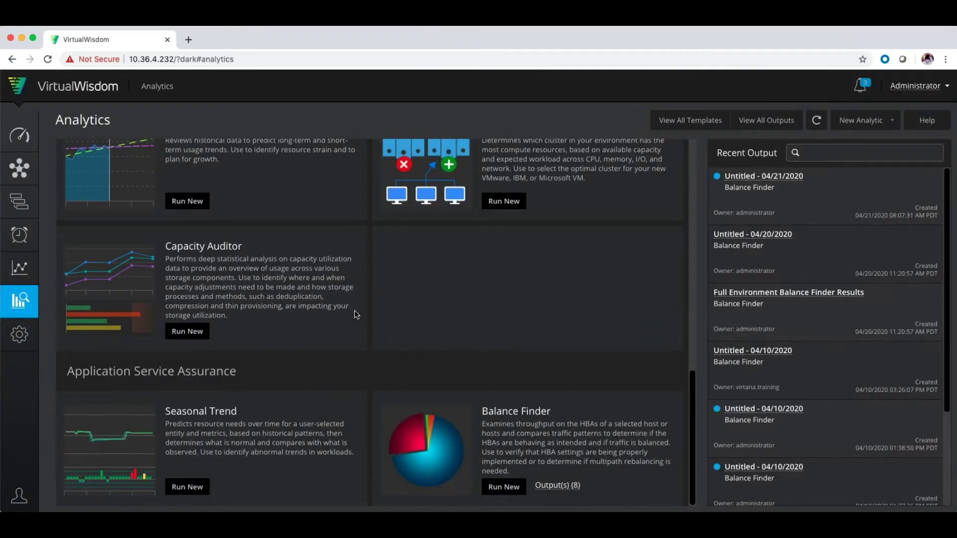
# From the Balance Finder Output(s) (8) list, open Full Environment Balance Finder Results.
pyautogui.scroll(1, 355, 312)
pyautogui.scroll(2, 354, 313)
pyautogui.scroll(-3, 355, 313)
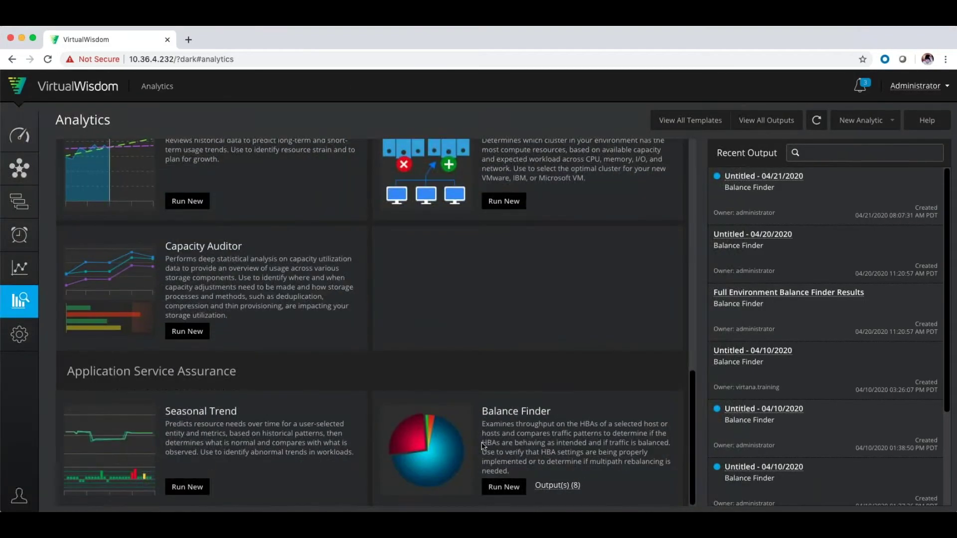
pyautogui.click(568, 490)
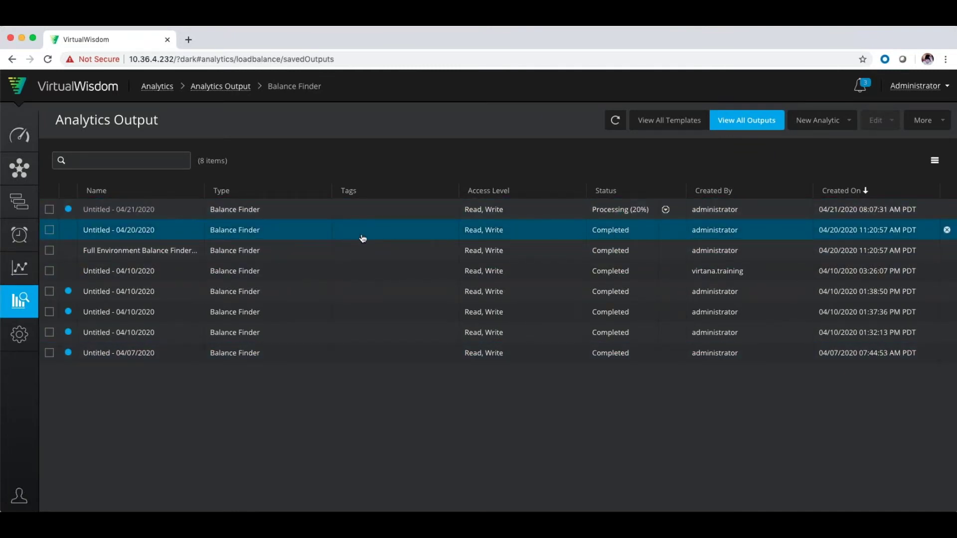
pyautogui.click(170, 252)
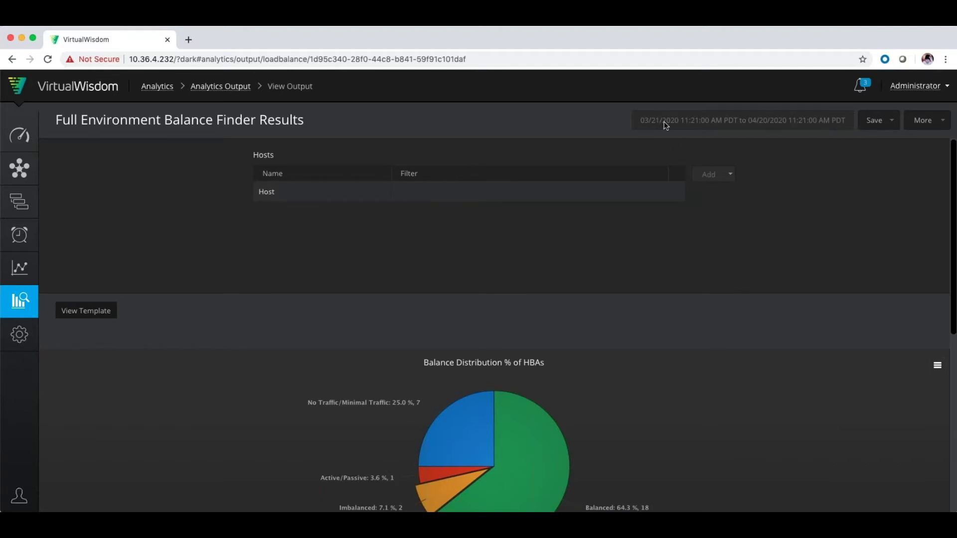
# Read the HBA pie slices: 64.3% balanced, 7.1% imbalanced, 3.6% active/passive, 25% minimal traffic.
pyautogui.scroll(-3, 743, 210)
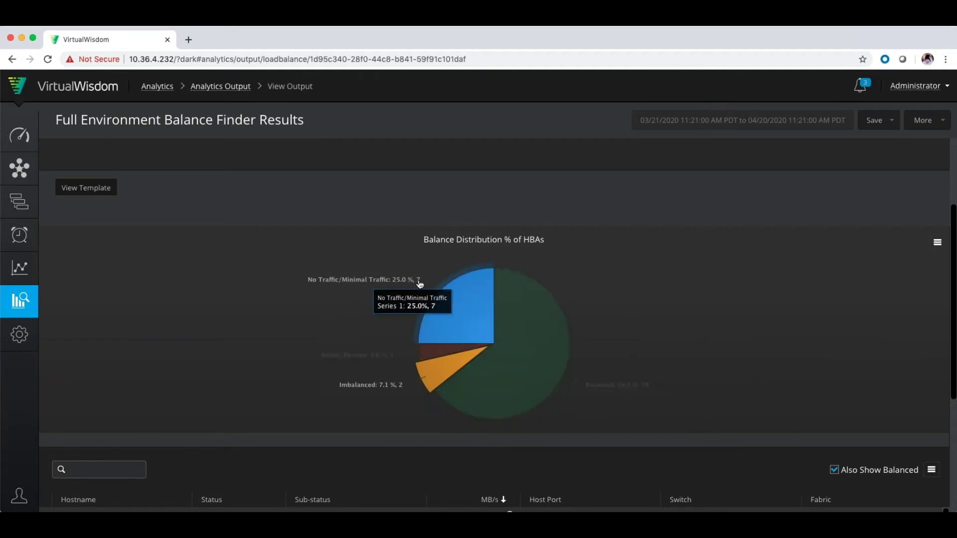
pyautogui.moveTo(378, 357)
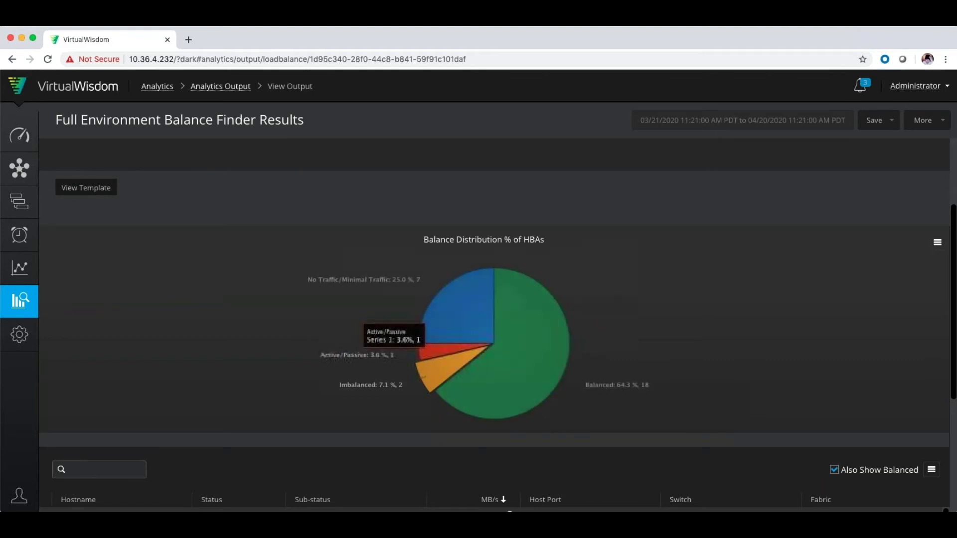
pyautogui.moveTo(359, 390)
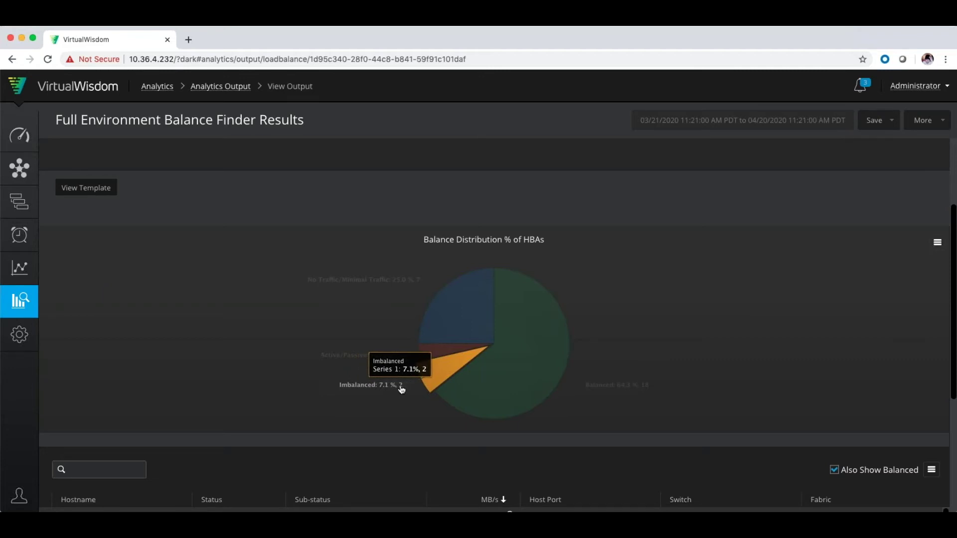
pyautogui.moveTo(506, 391)
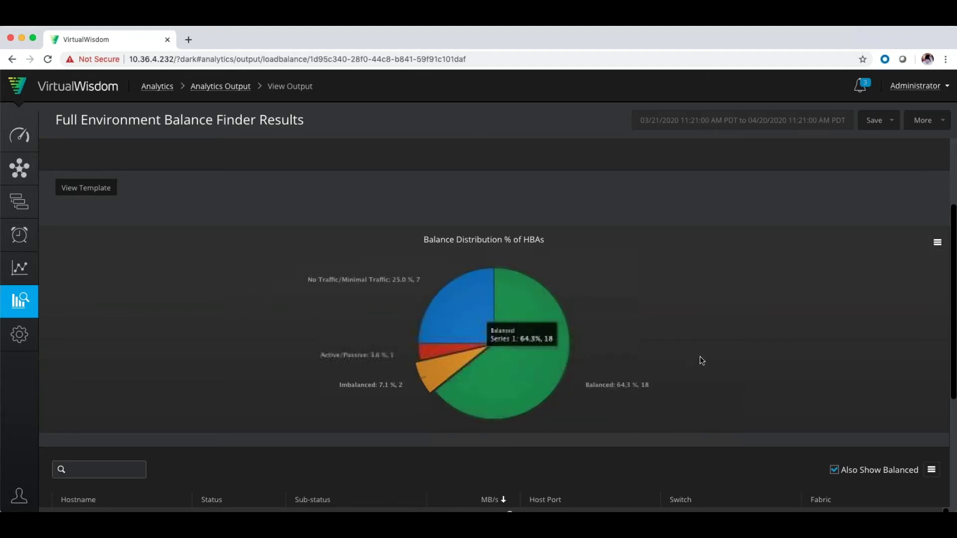
# Check the pie chart's PNG/JPG/PDF/SVG/CSV export options, then scroll to the host table.
pyautogui.click(938, 244)
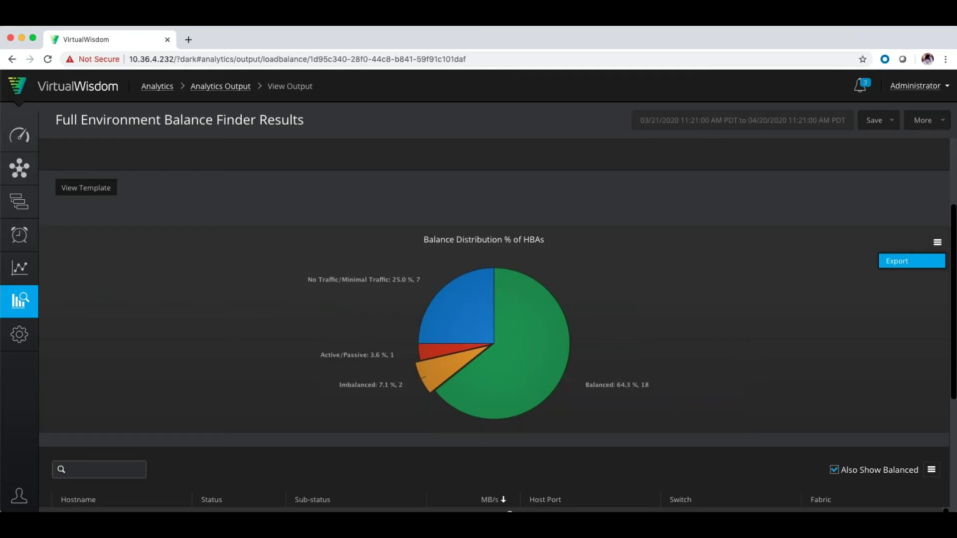
pyautogui.moveTo(898, 262)
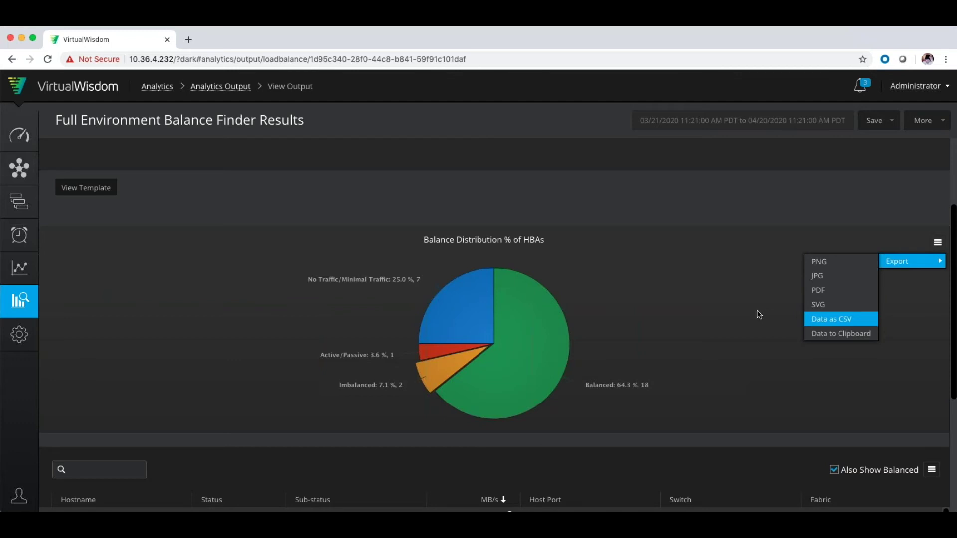
pyautogui.scroll(-4, 759, 314)
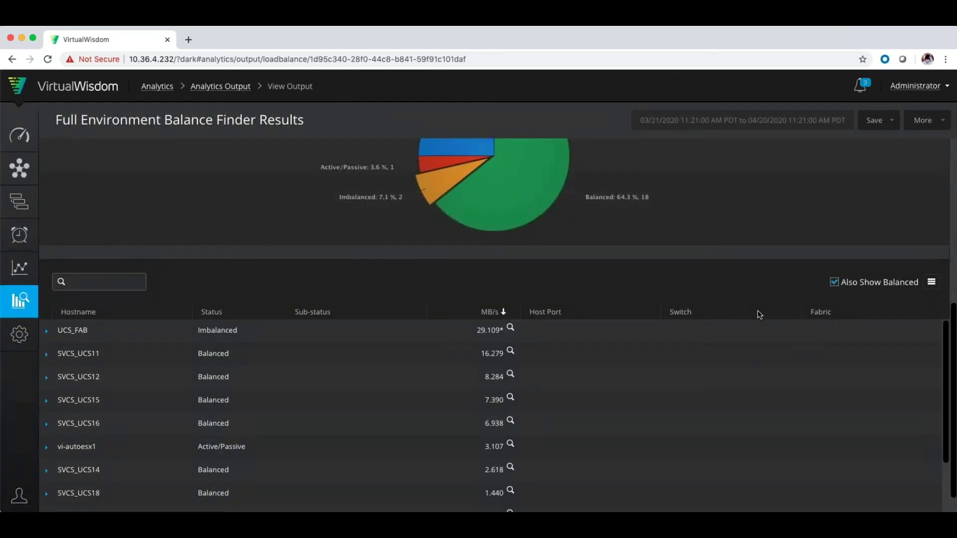
pyautogui.scroll(-1, 758, 315)
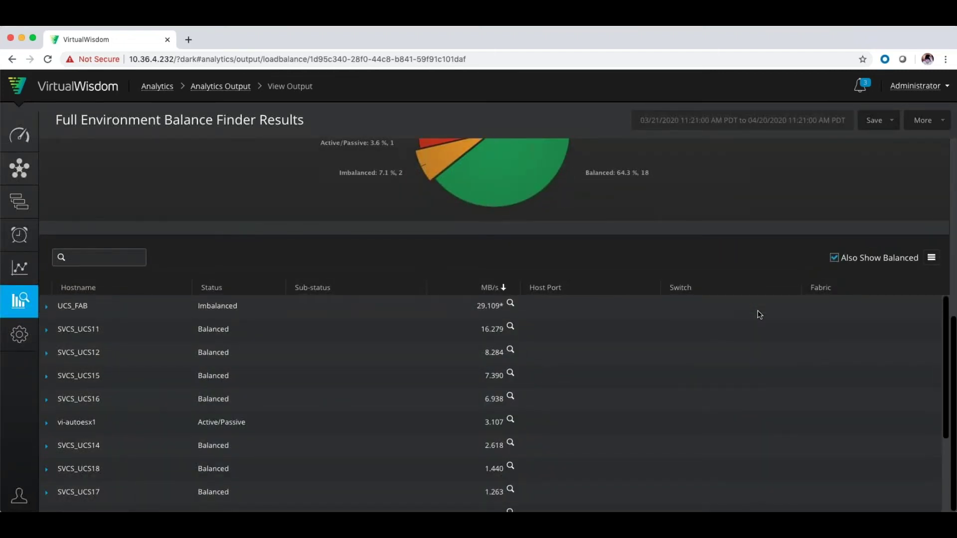
pyautogui.click(836, 259)
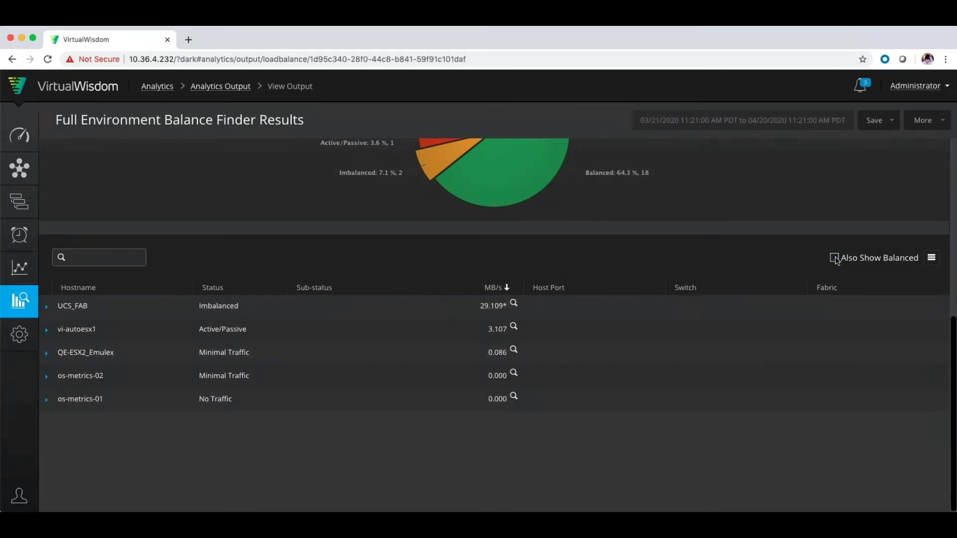
pyautogui.click(835, 259)
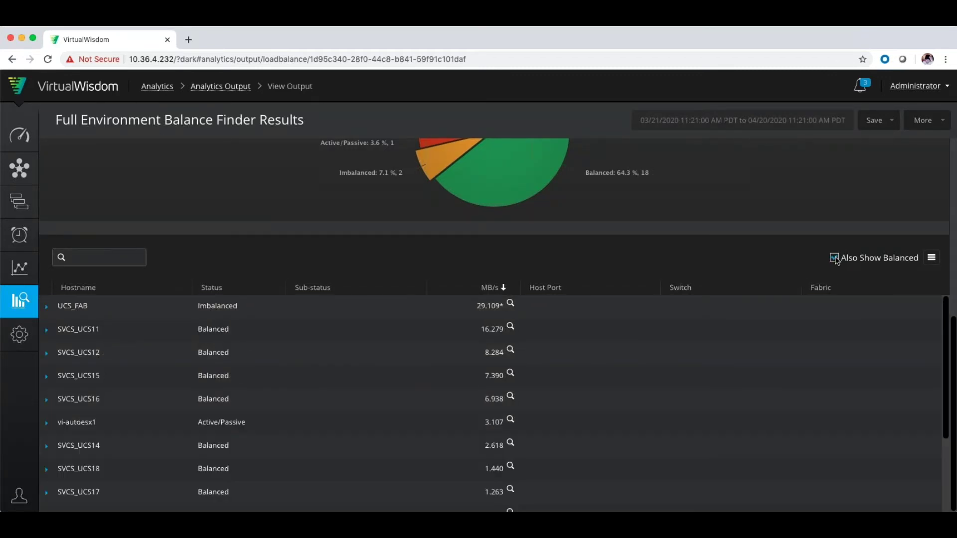
pyautogui.click(50, 307)
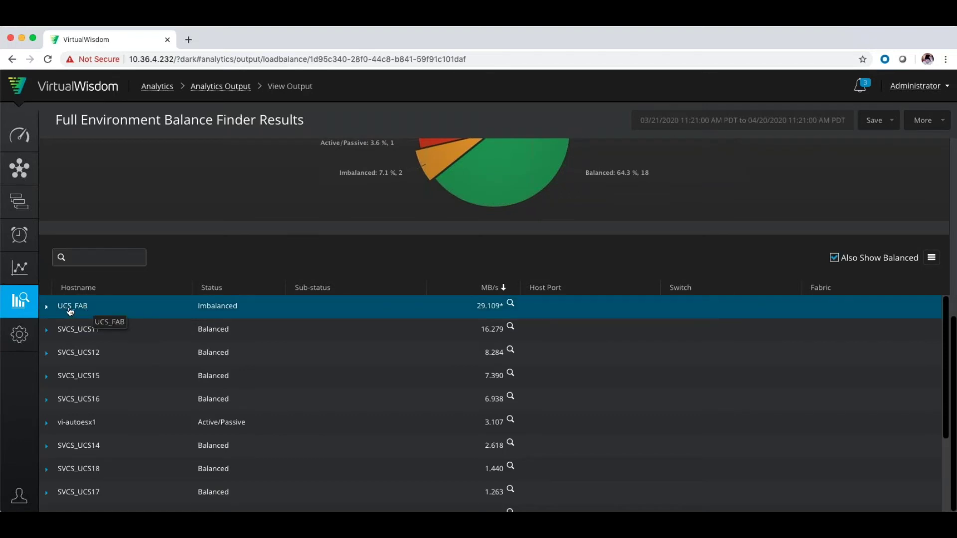
pyautogui.click(80, 338)
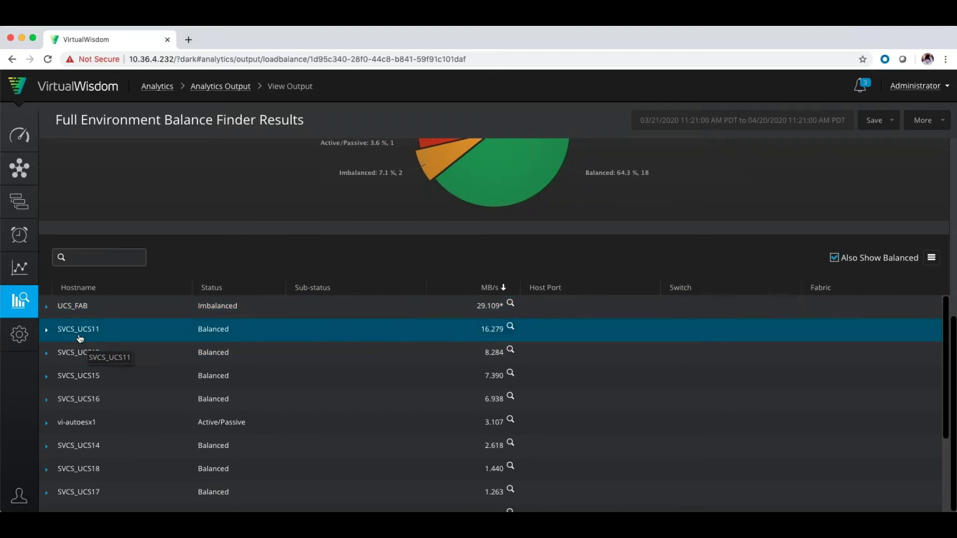
pyautogui.click(77, 315)
pyautogui.click(75, 331)
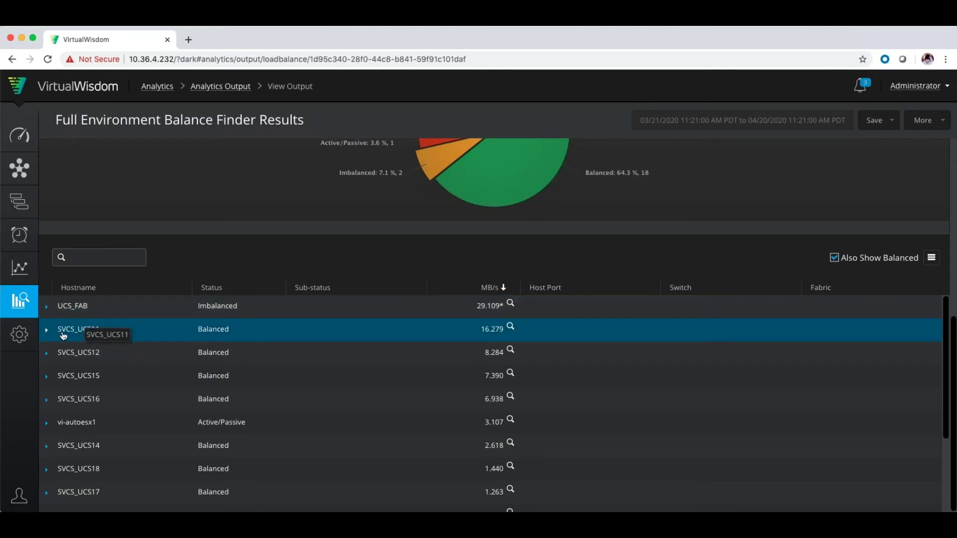
pyautogui.click(75, 335)
pyautogui.click(92, 338)
pyautogui.click(88, 354)
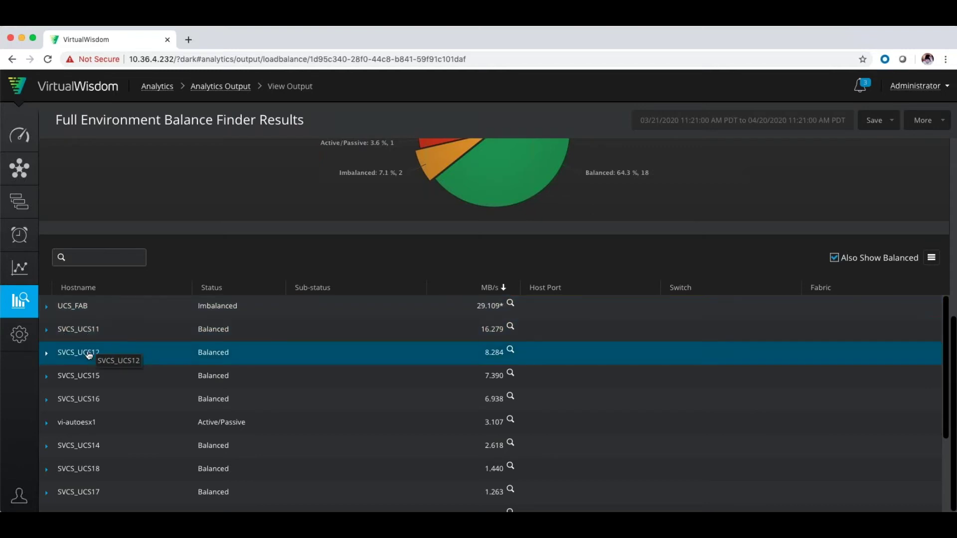
pyautogui.click(90, 384)
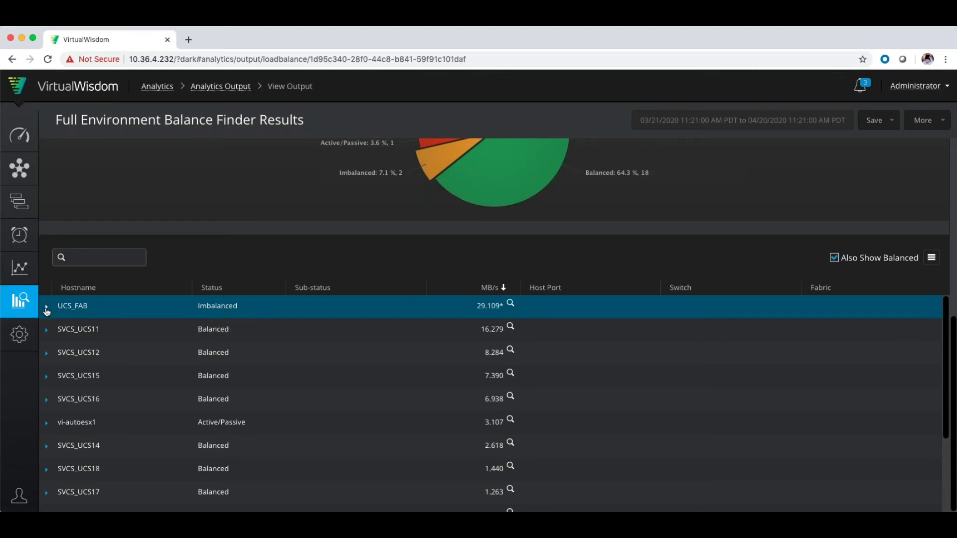
pyautogui.click(47, 311)
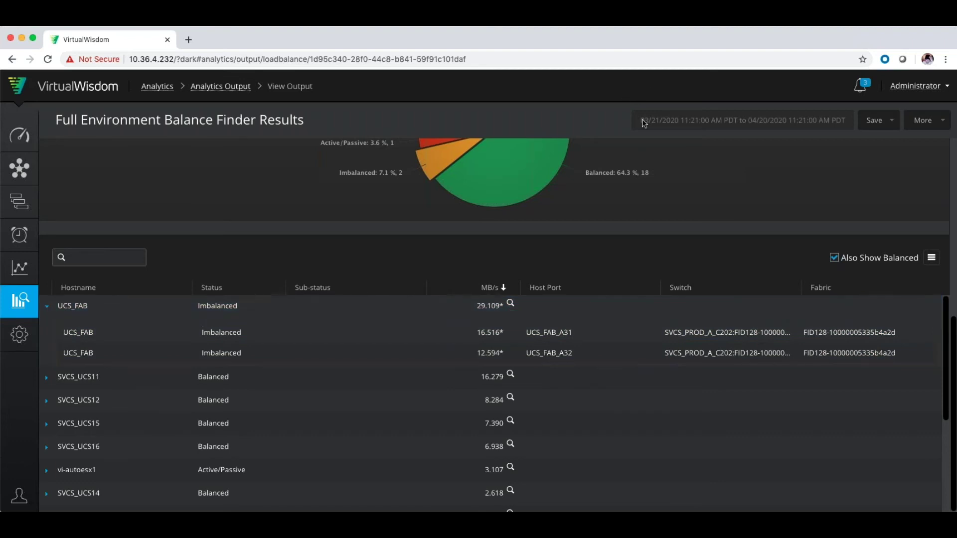
# Review UCS_FAB's Port Trends chart, then collapse its port rows.
pyautogui.click(510, 304)
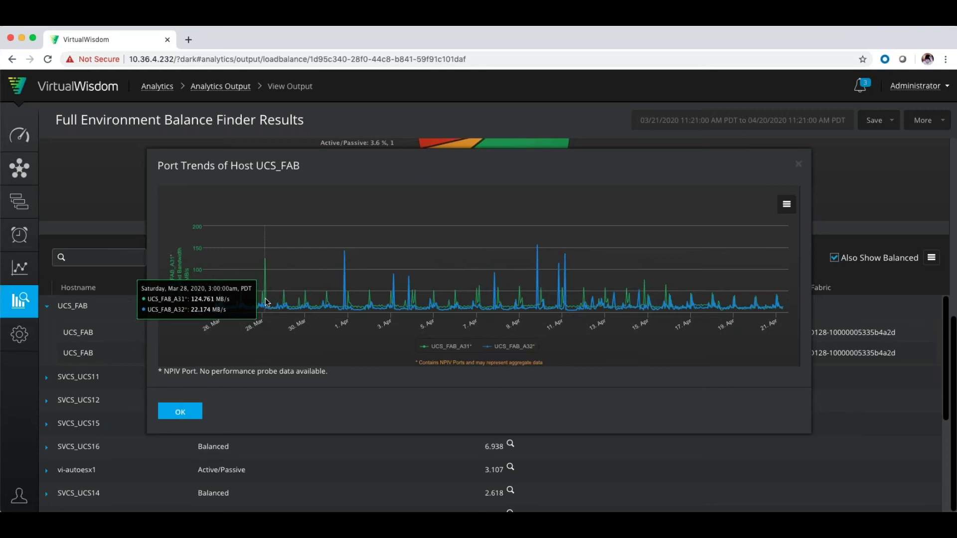
pyautogui.click(180, 412)
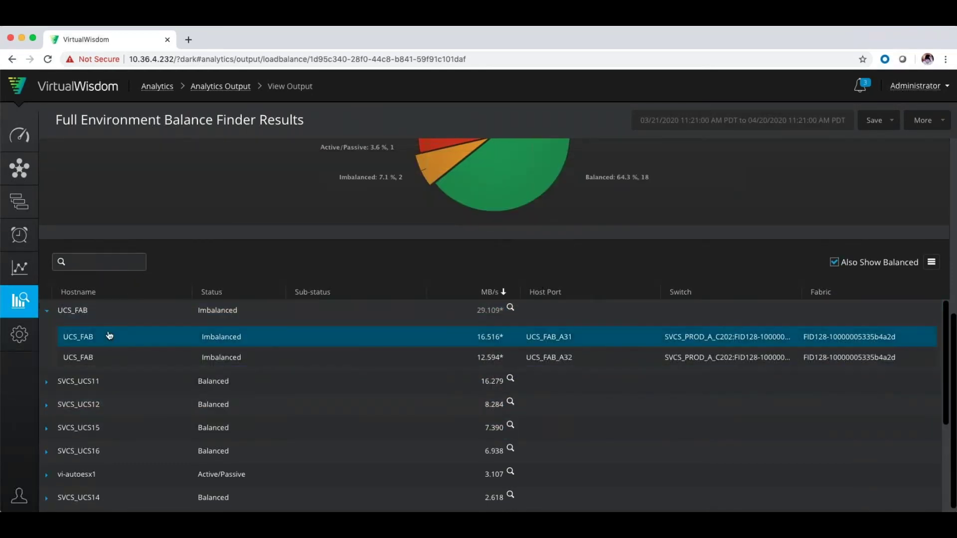
pyautogui.click(46, 311)
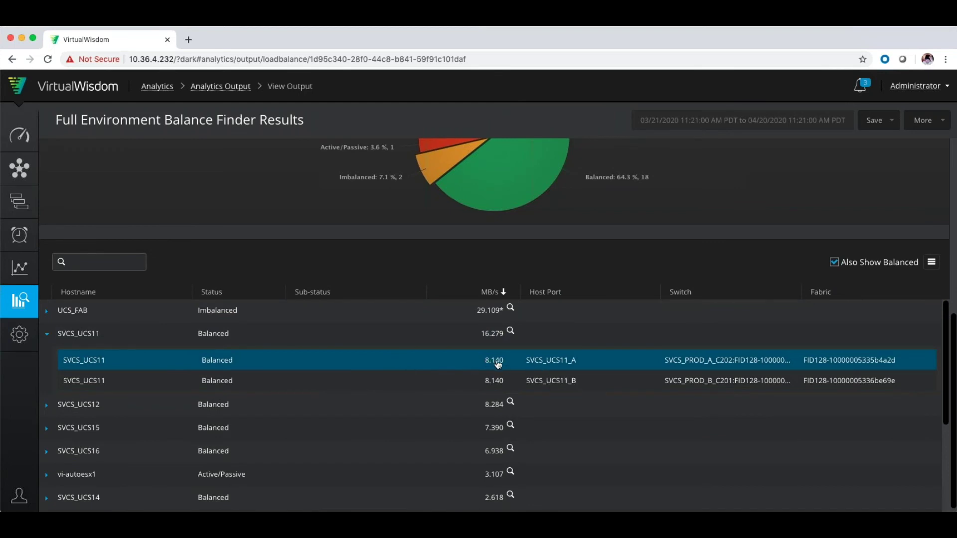
# Review SVCS_UCS11's Port Trends chart showing both ports with near-identical throughput.
pyautogui.click(510, 331)
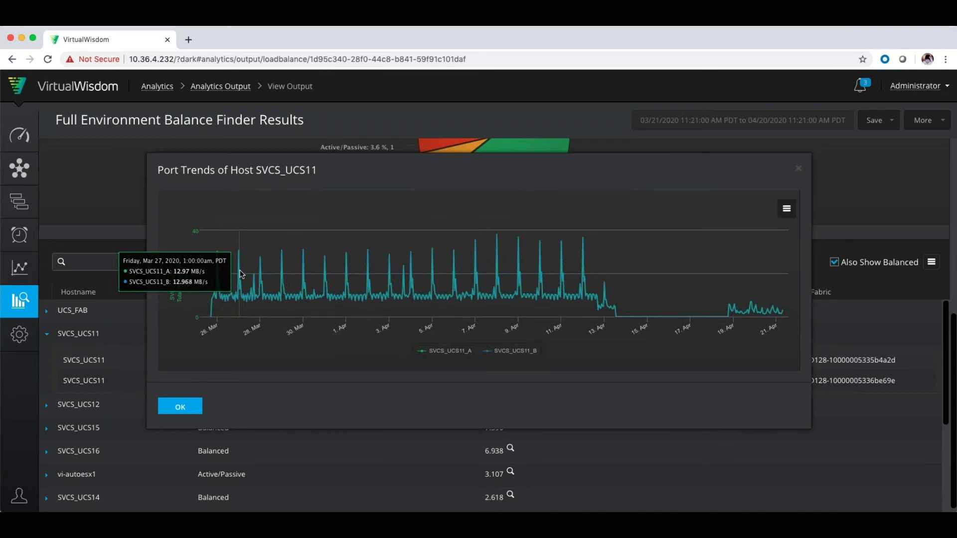
pyautogui.click(196, 408)
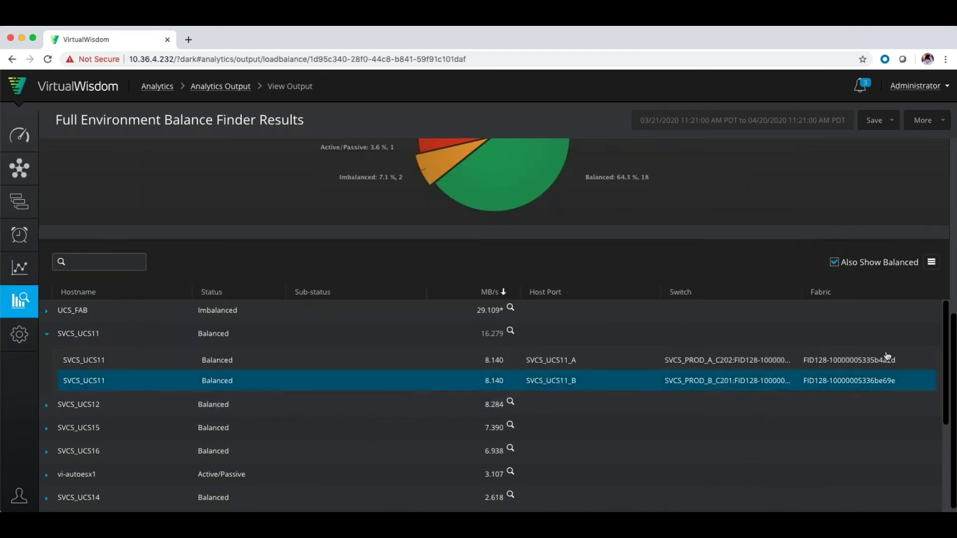
pyautogui.click(931, 266)
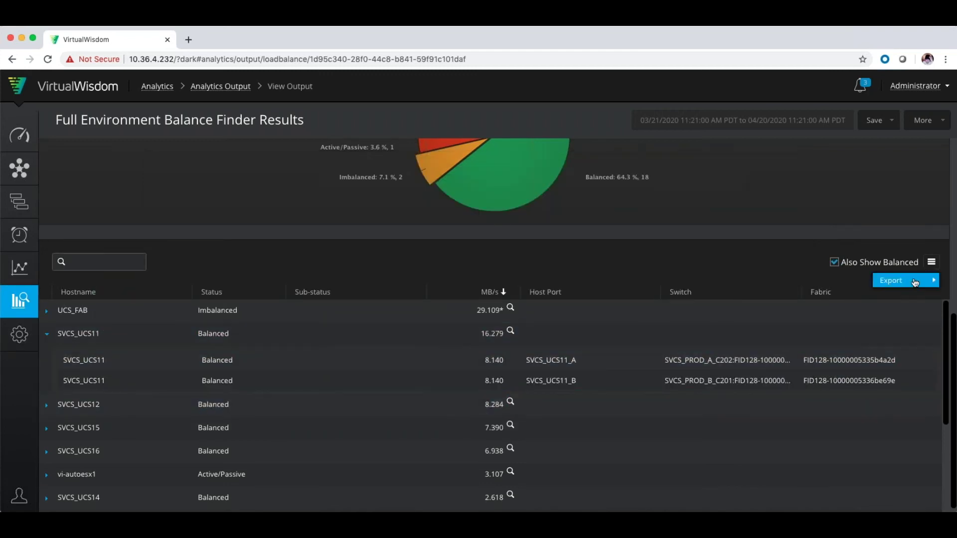
# Show the host table's export formats: Data as CSV and Data to Clipboard.
pyautogui.moveTo(892, 281)
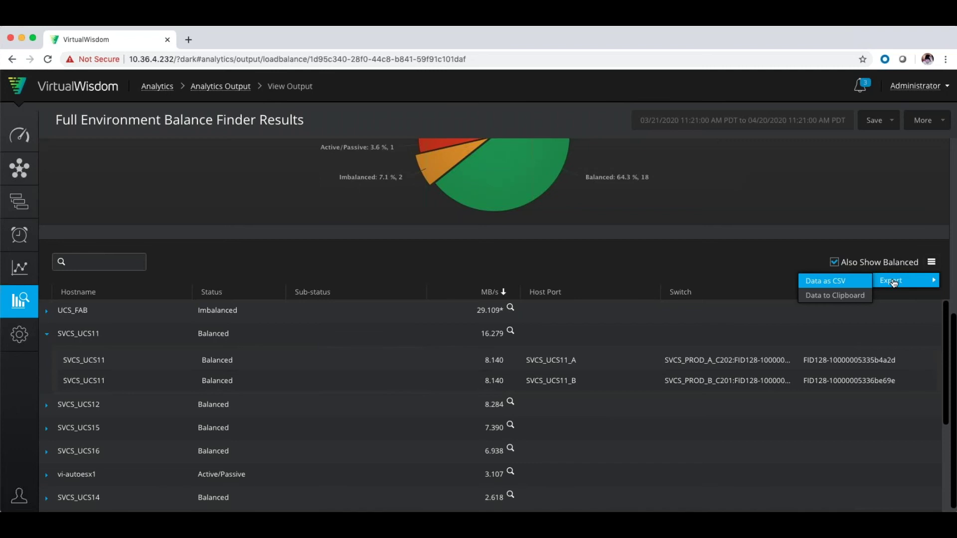
pyautogui.scroll(5, 603, 393)
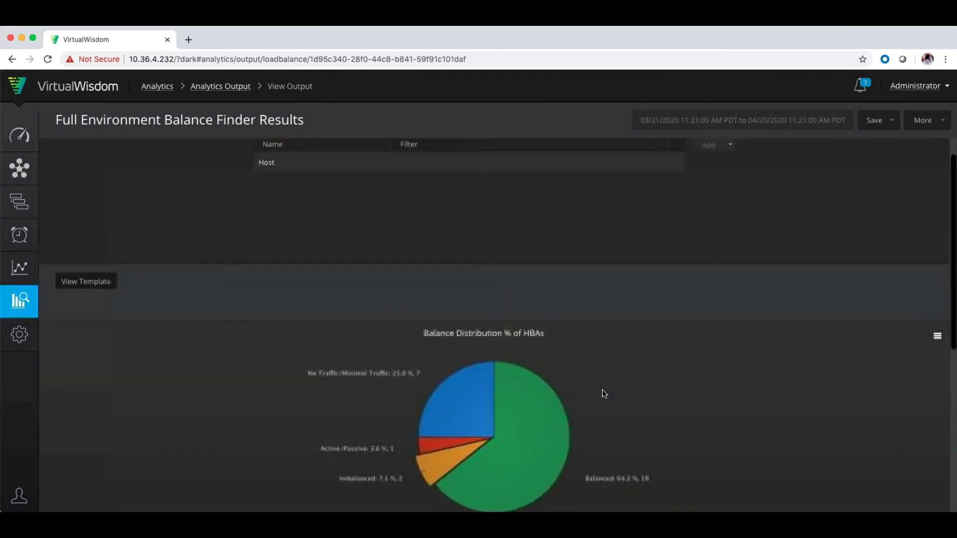
pyautogui.scroll(-3, 561, 357)
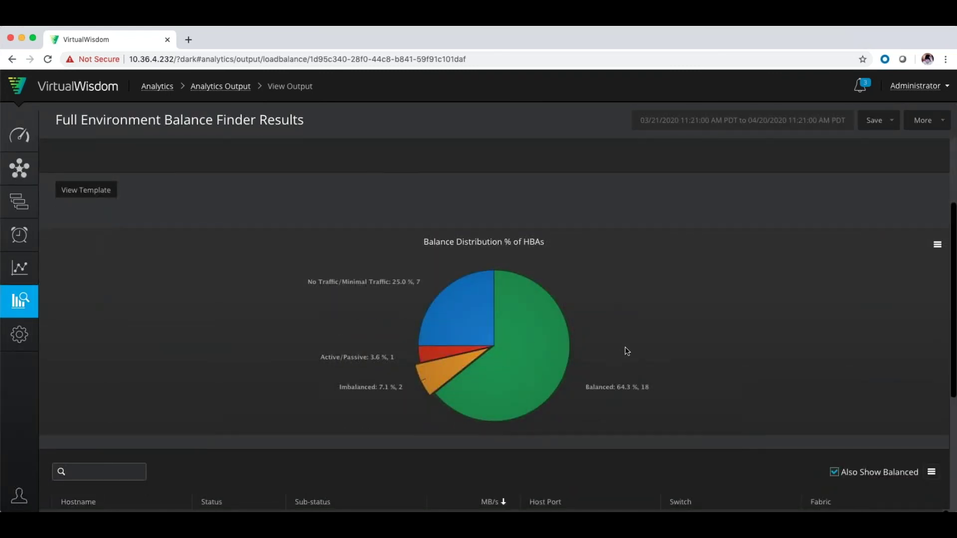
pyautogui.scroll(3, 638, 348)
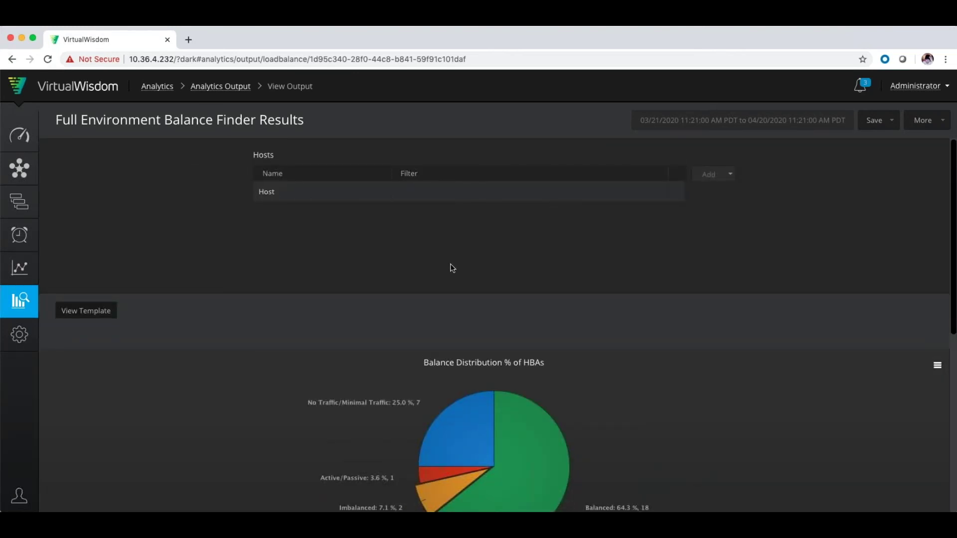
pyautogui.scroll(-5, 579, 298)
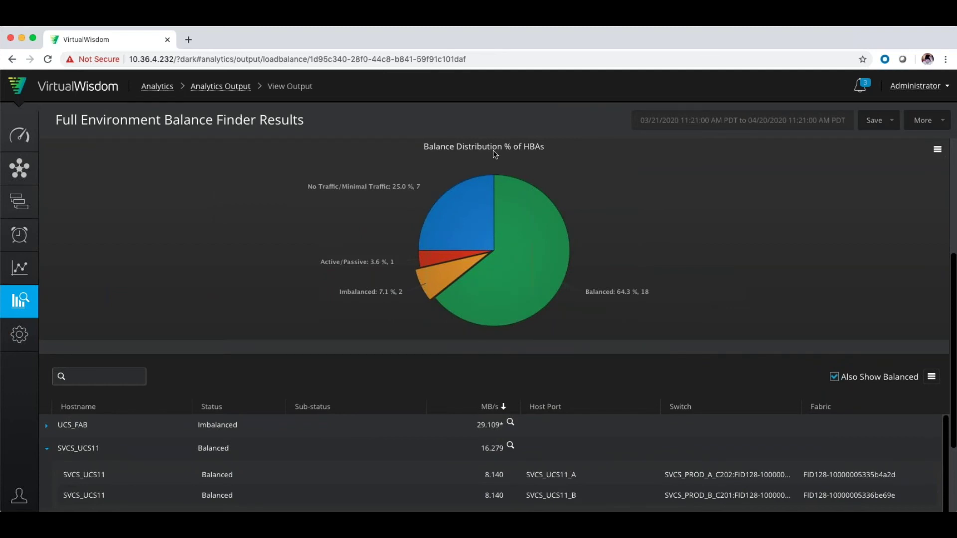
pyautogui.scroll(-1, 385, 304)
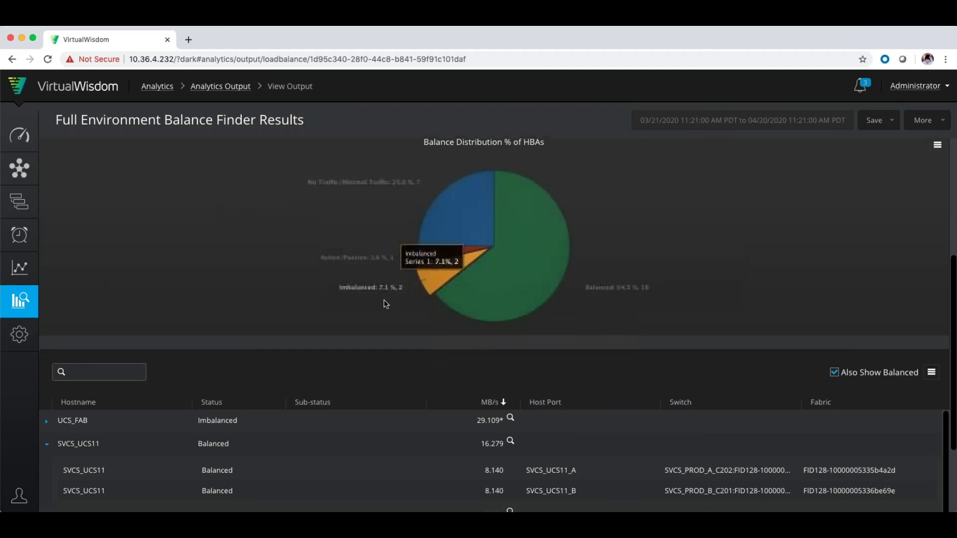
pyautogui.scroll(-3, 385, 304)
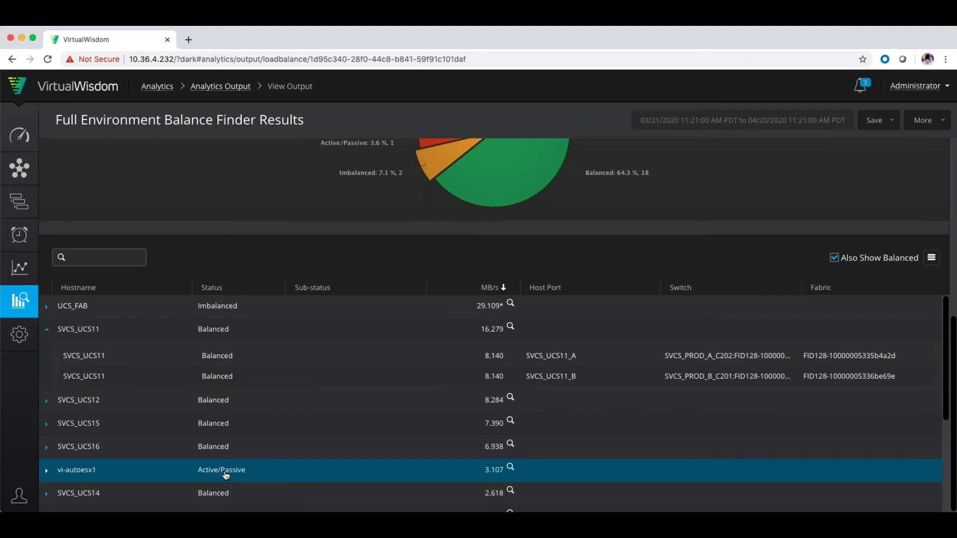
pyautogui.click(46, 475)
pyautogui.scroll(-3, 148, 466)
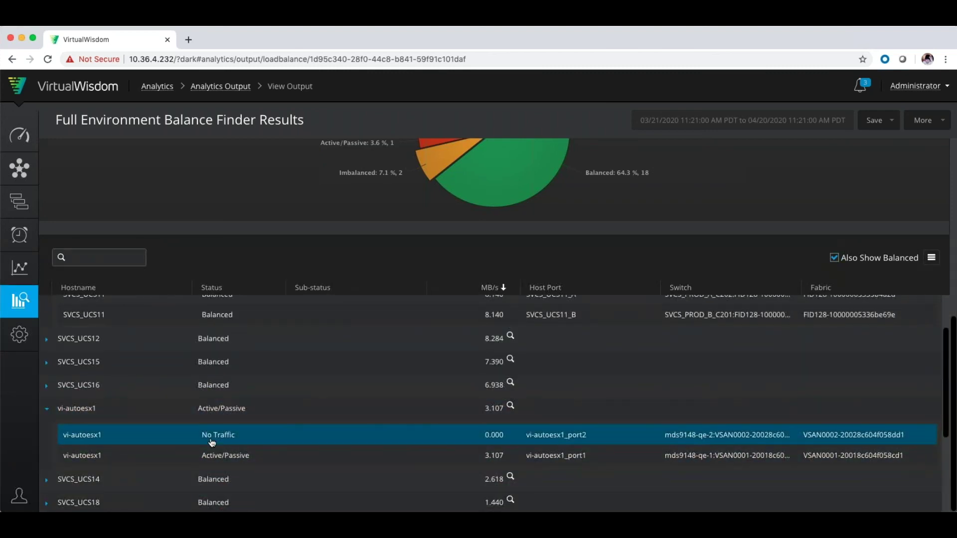